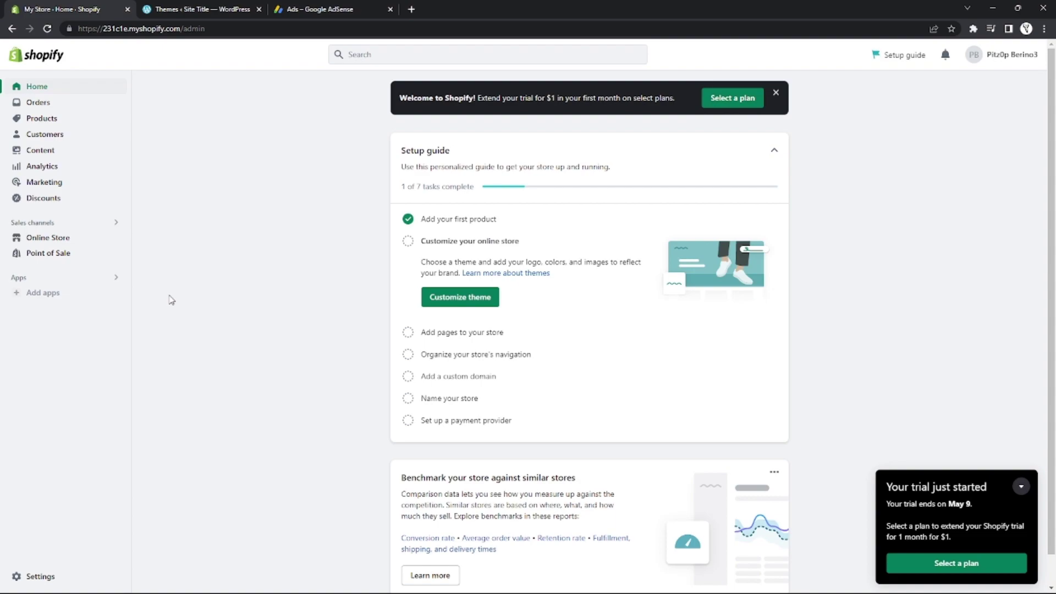
Go to Add apps to browse the Shopify App Store's apps popular with similar stores.
{"action": "left_click", "coordinate": [37, 296]}
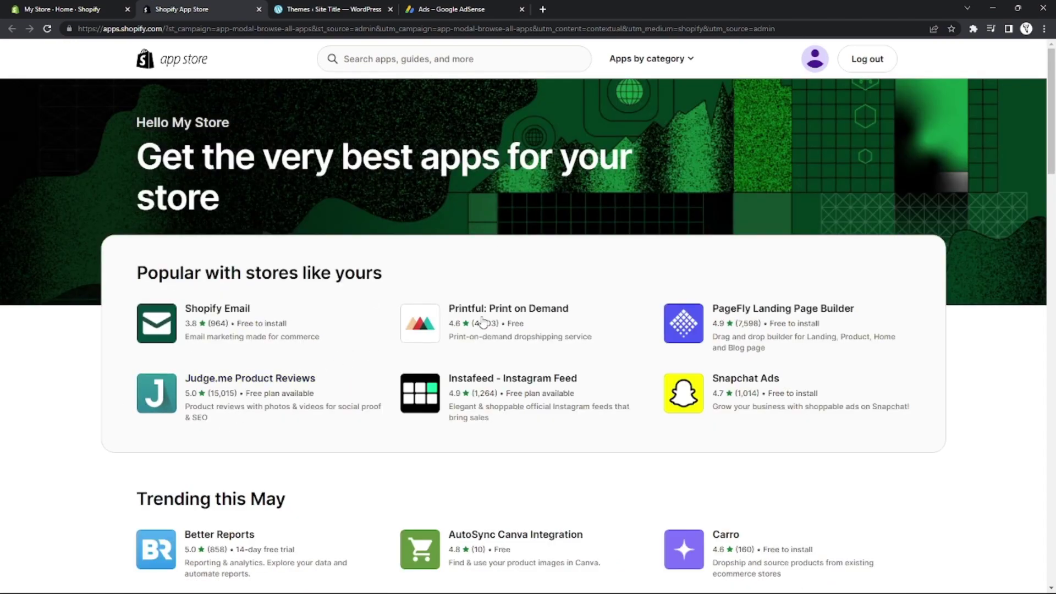
{"action": "scroll", "coordinate": [483, 322], "scroll_direction": "down", "scroll_amount": 3}
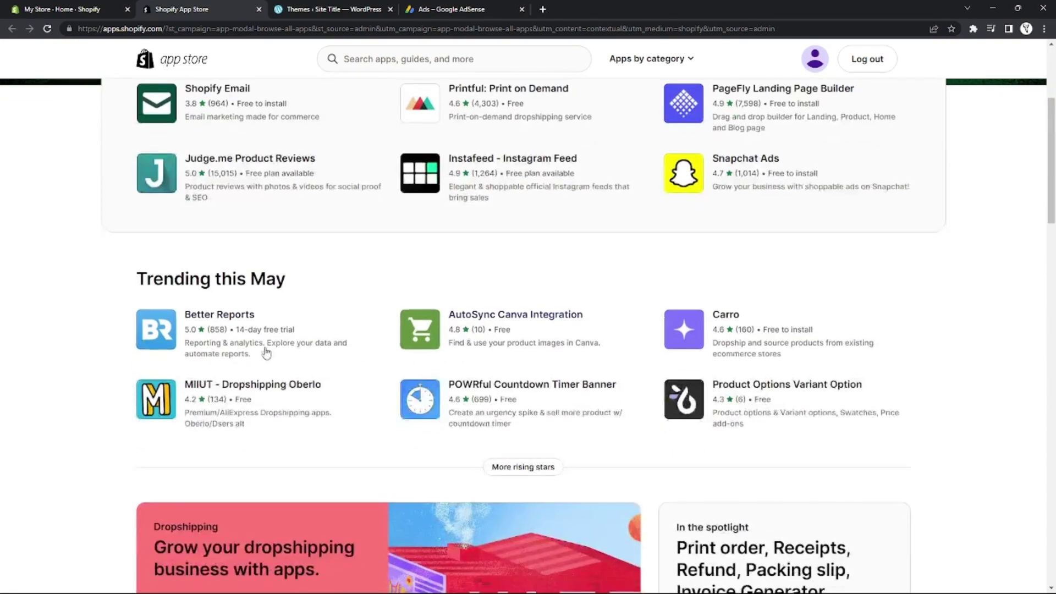
Choose Judge.me Product Reviews and approve its installation with the requested permissions.
{"action": "left_click", "coordinate": [137, 180]}
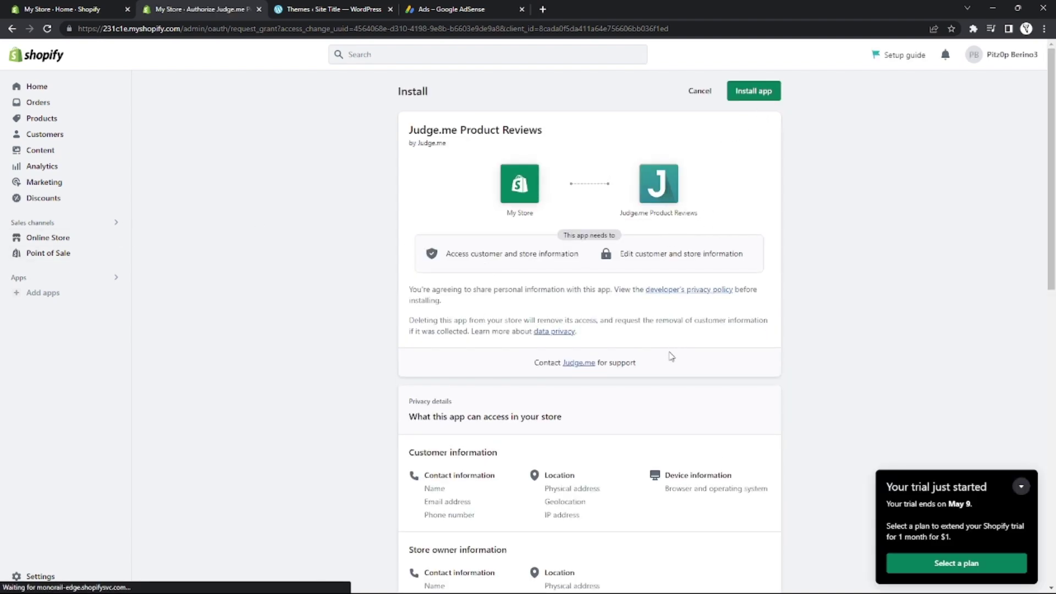
{"action": "scroll", "coordinate": [670, 356], "scroll_direction": "down", "scroll_amount": 3}
{"action": "scroll", "coordinate": [658, 373], "scroll_direction": "down", "scroll_amount": 2}
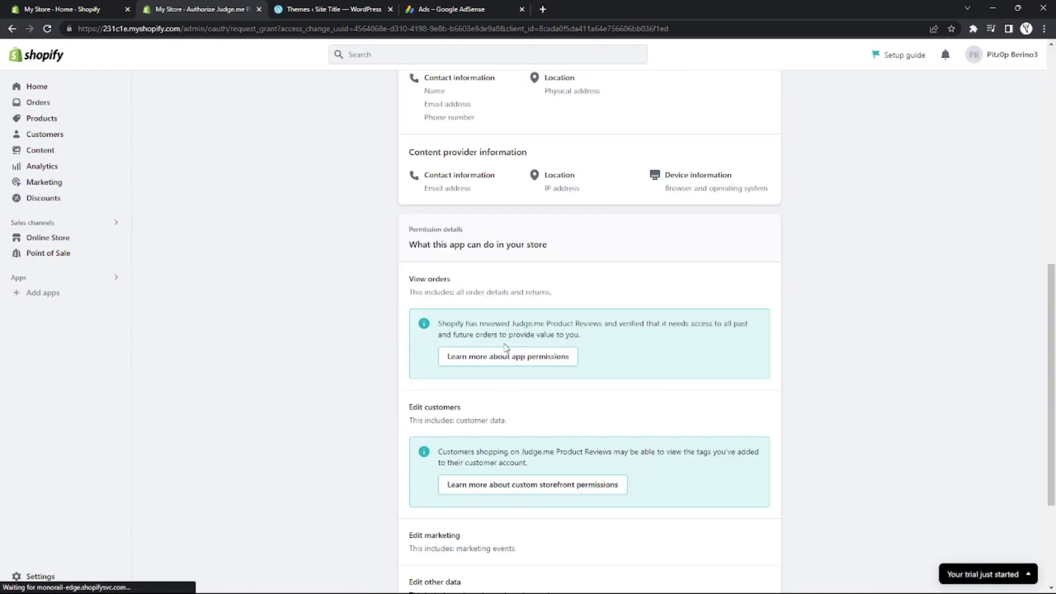
{"action": "scroll", "coordinate": [506, 348], "scroll_direction": "down", "scroll_amount": 2}
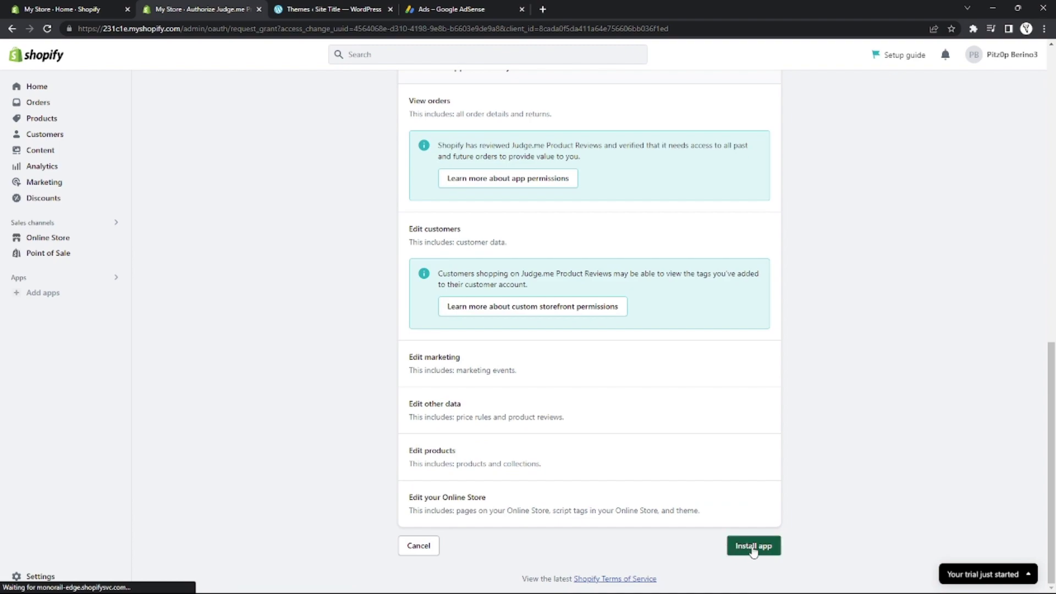
{"action": "left_click", "coordinate": [753, 548]}
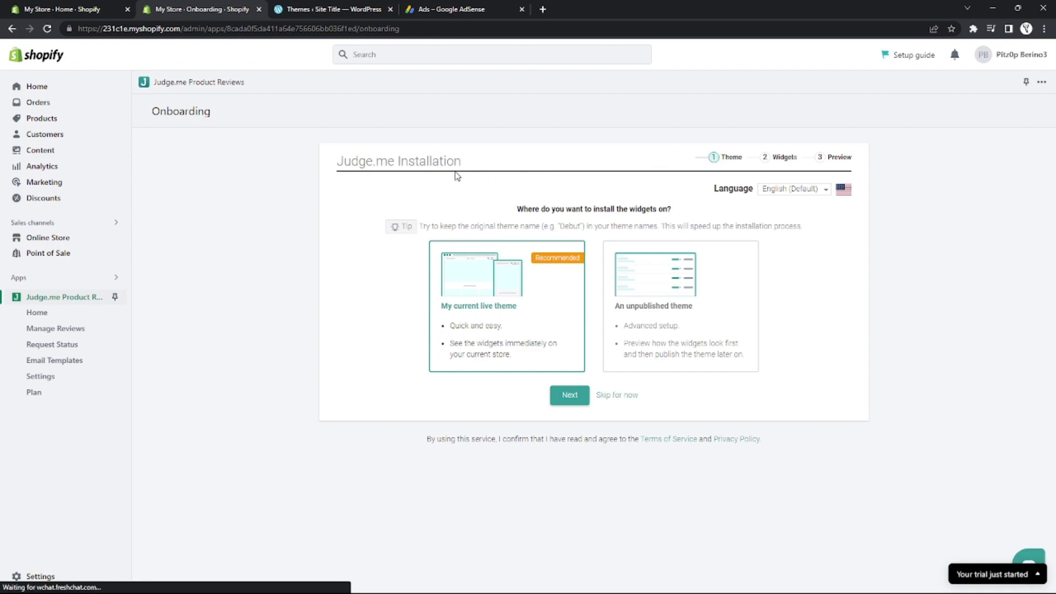
Install all three review widgets on the current live Dawn theme and confirm they look fine.
{"action": "left_click", "coordinate": [570, 396]}
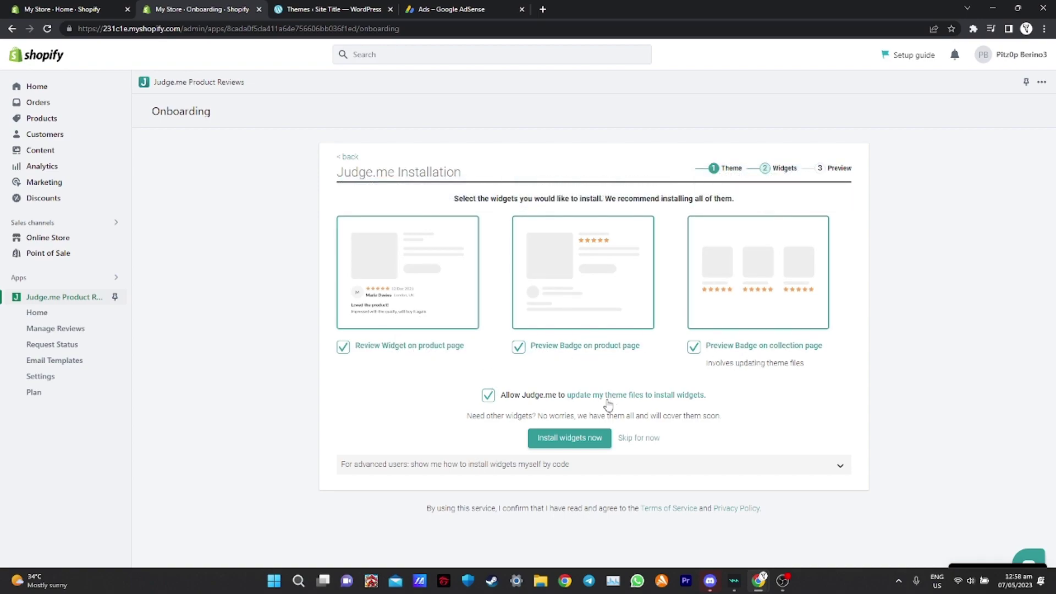
{"action": "left_click", "coordinate": [571, 440]}
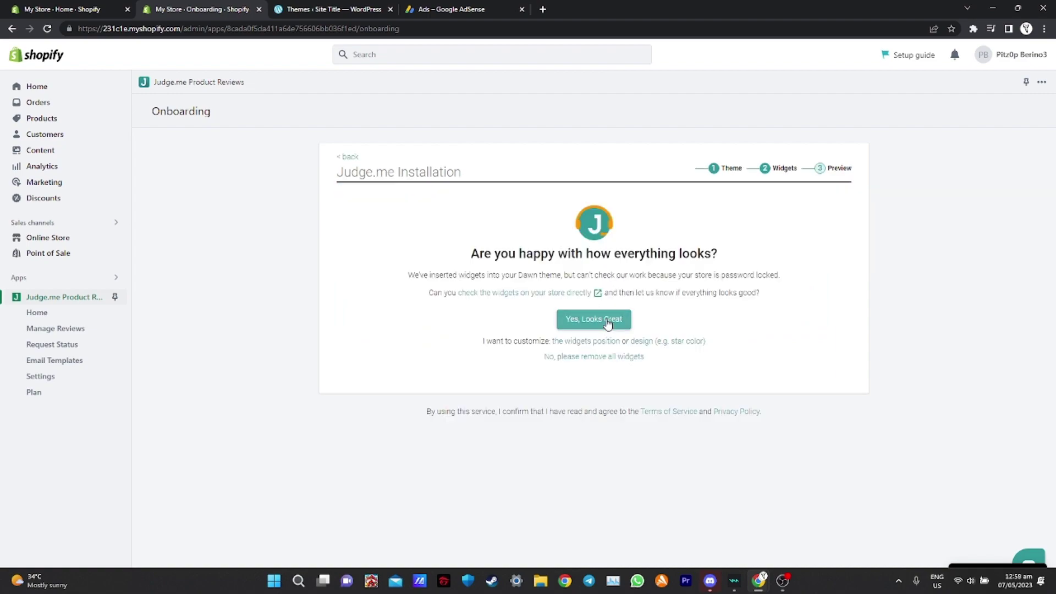
{"action": "left_click", "coordinate": [607, 323]}
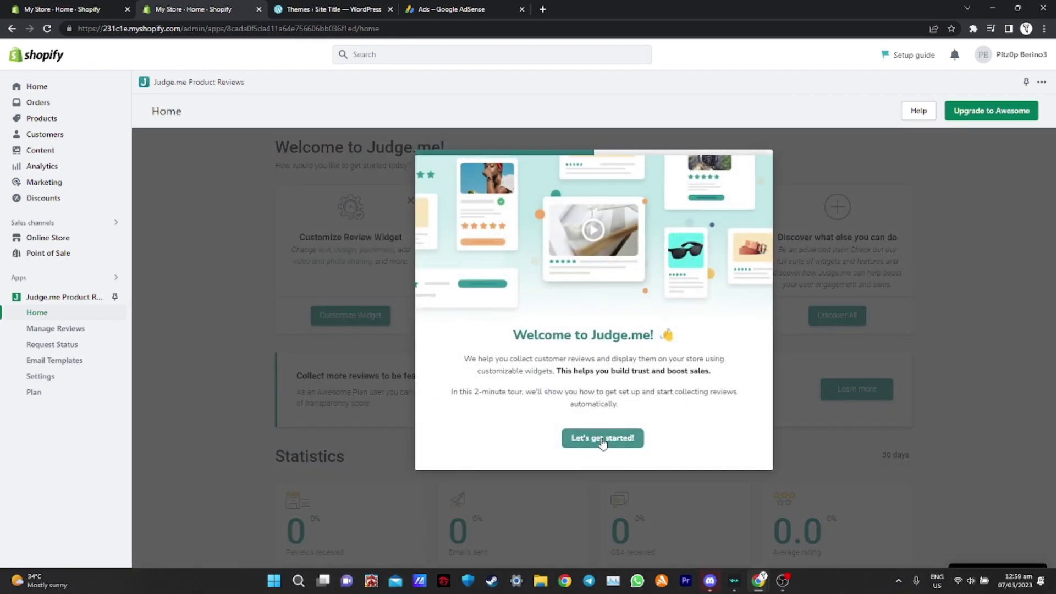
Dismiss the welcome popup and go to Customize Widget for the Review Widget settings.
{"action": "left_click", "coordinate": [602, 439]}
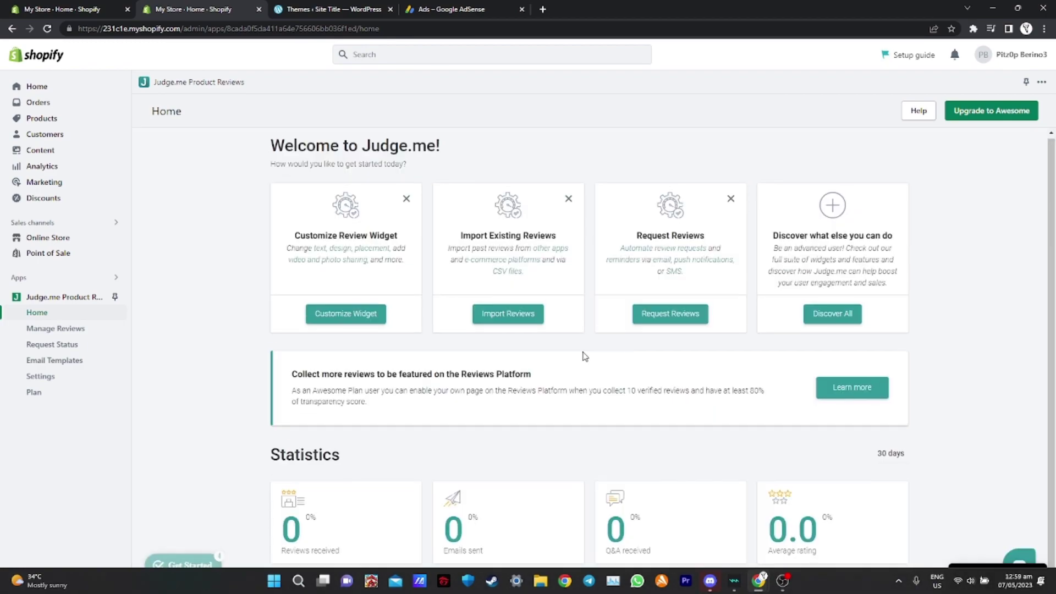
{"action": "left_click", "coordinate": [336, 312]}
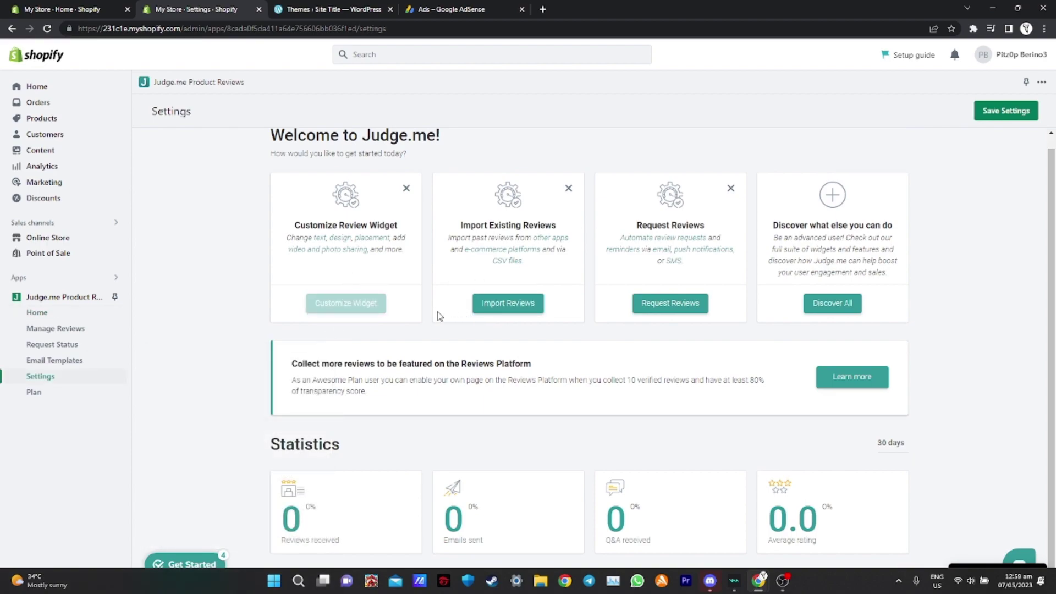
{"action": "scroll", "coordinate": [401, 311], "scroll_direction": "down", "scroll_amount": 1}
{"action": "scroll", "coordinate": [332, 217], "scroll_direction": "down", "scroll_amount": 1}
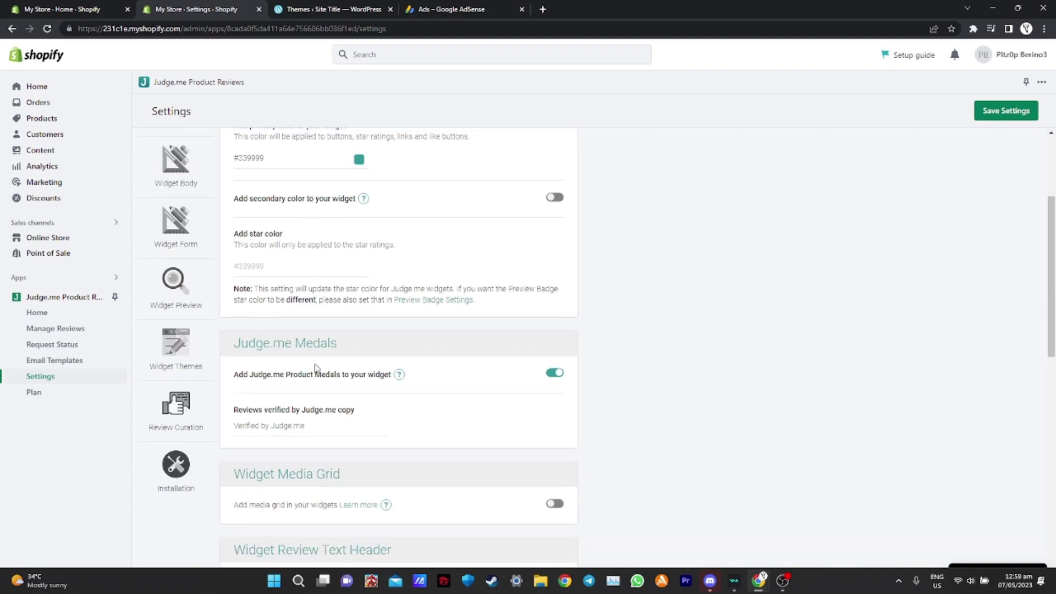
{"action": "scroll", "coordinate": [312, 365], "scroll_direction": "down", "scroll_amount": 1}
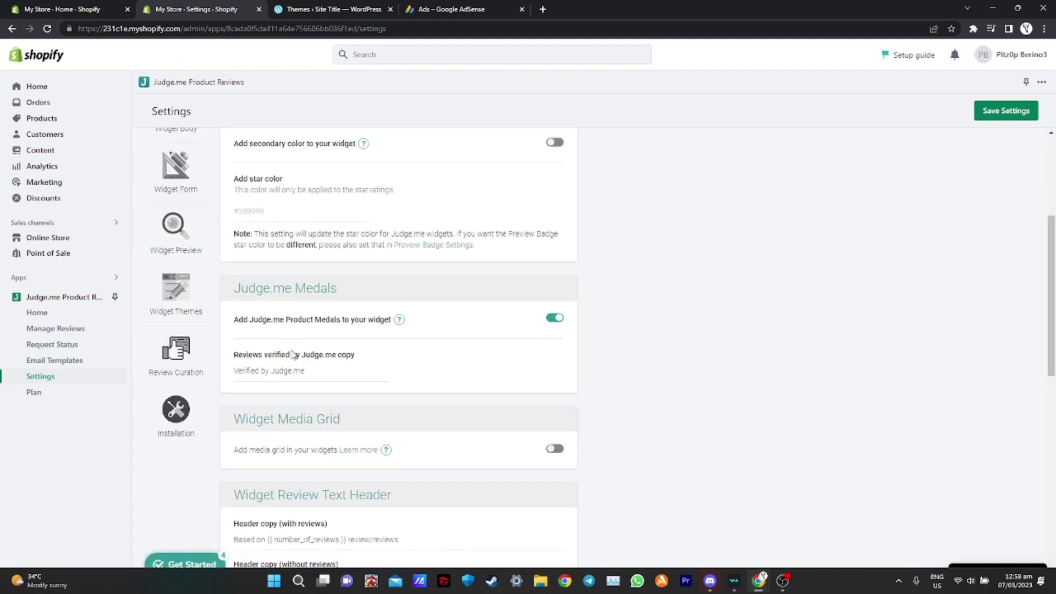
{"action": "scroll", "coordinate": [295, 364], "scroll_direction": "down", "scroll_amount": 1}
{"action": "scroll", "coordinate": [347, 404], "scroll_direction": "down", "scroll_amount": 3}
{"action": "scroll", "coordinate": [429, 392], "scroll_direction": "down", "scroll_amount": 4}
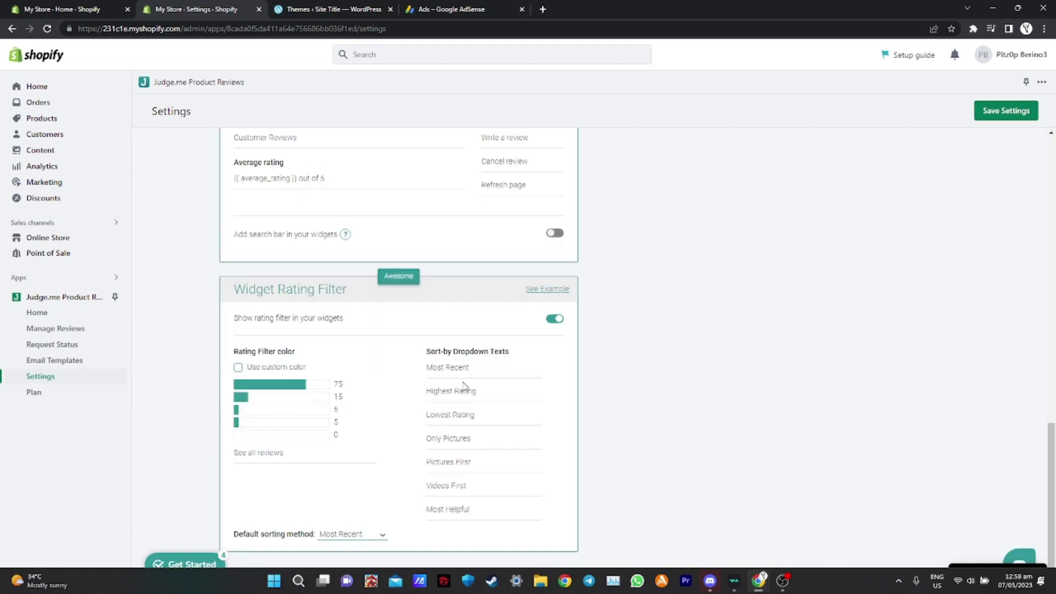
{"action": "scroll", "coordinate": [465, 385], "scroll_direction": "up", "scroll_amount": 5}
{"action": "scroll", "coordinate": [457, 372], "scroll_direction": "up", "scroll_amount": 5}
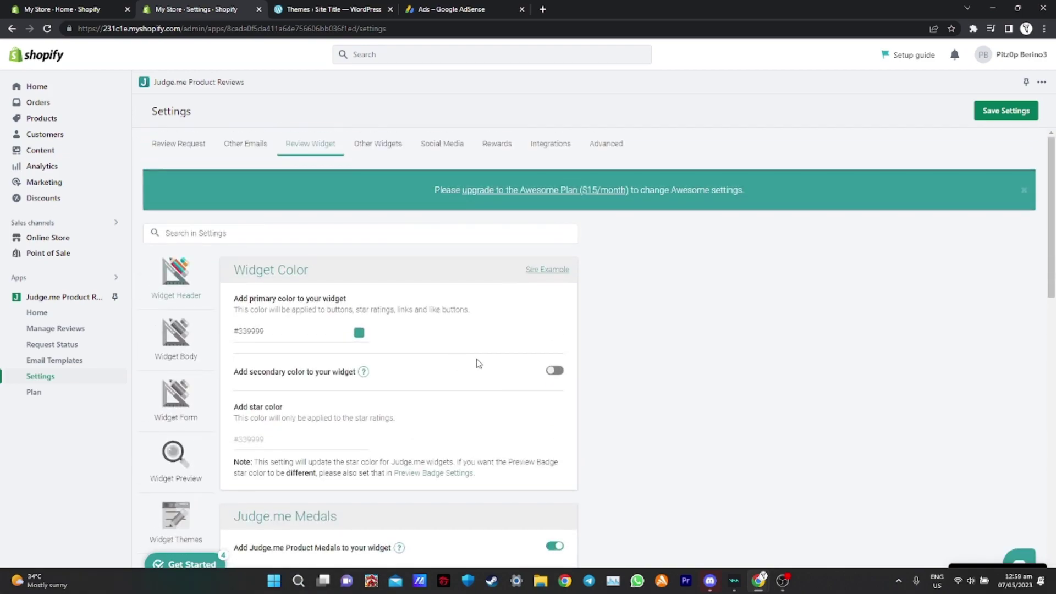
Switch to the Review Request settings with email info, timing and reminders.
{"action": "left_click", "coordinate": [398, 147]}
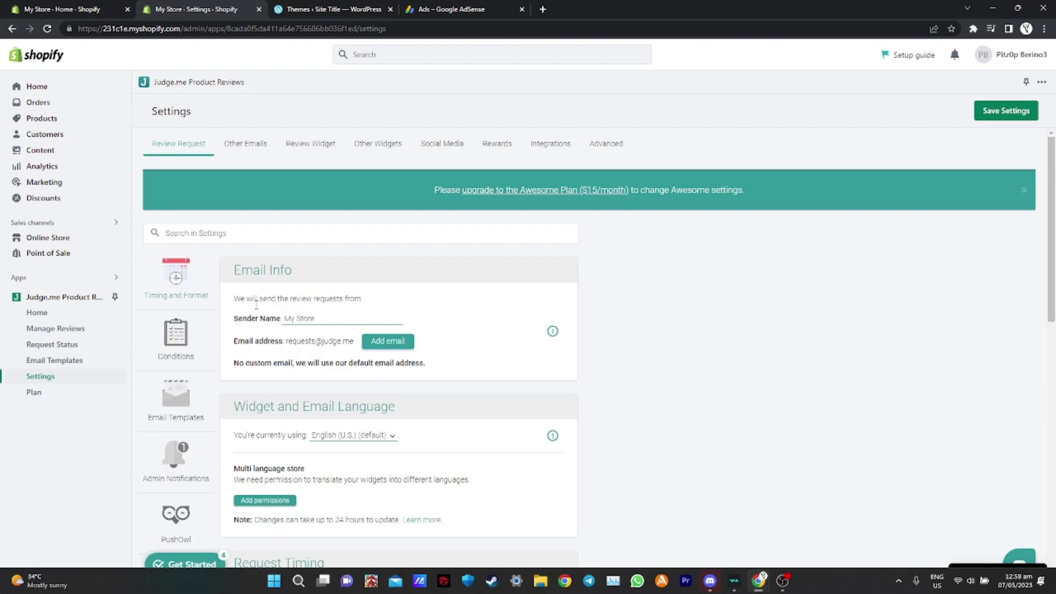
{"action": "scroll", "coordinate": [259, 317], "scroll_direction": "down", "scroll_amount": 3}
{"action": "scroll", "coordinate": [298, 309], "scroll_direction": "up", "scroll_amount": 3}
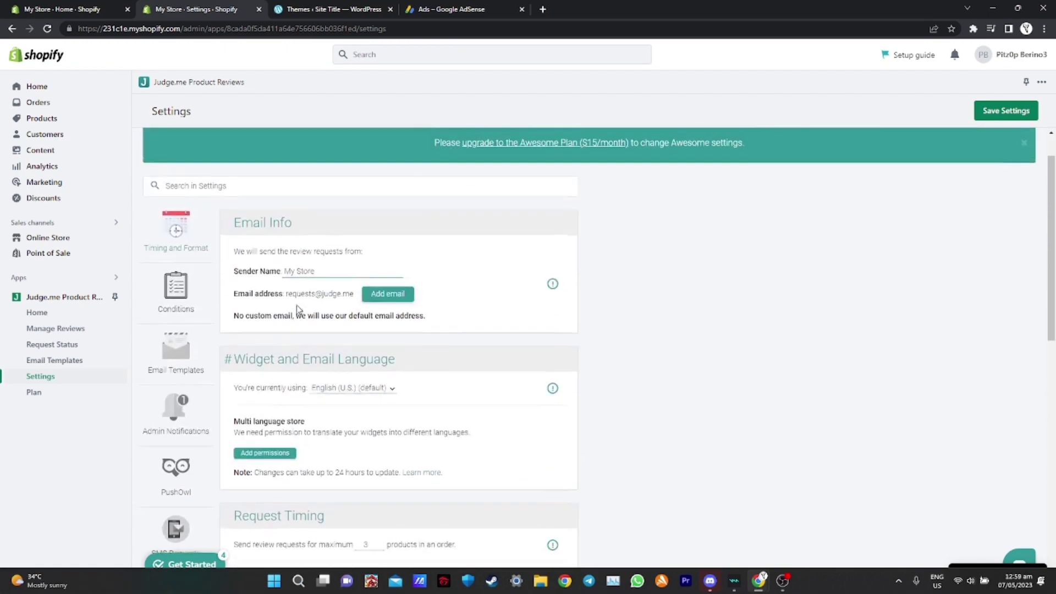
{"action": "scroll", "coordinate": [298, 310], "scroll_direction": "down", "scroll_amount": 3}
{"action": "scroll", "coordinate": [298, 309], "scroll_direction": "down", "scroll_amount": 3}
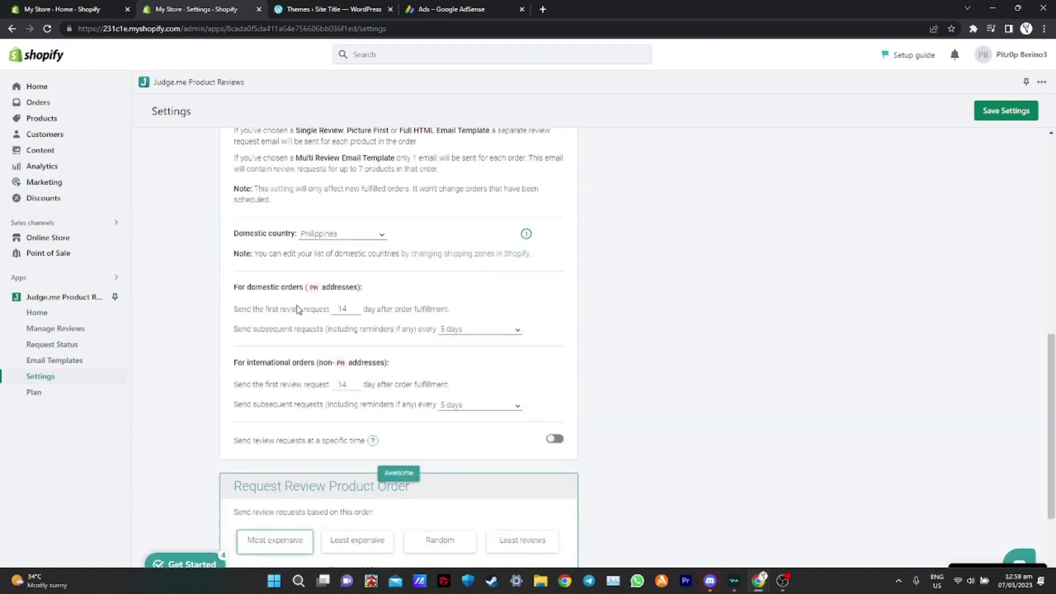
{"action": "scroll", "coordinate": [298, 308], "scroll_direction": "down", "scroll_amount": 2}
{"action": "scroll", "coordinate": [379, 395], "scroll_direction": "up", "scroll_amount": 1}
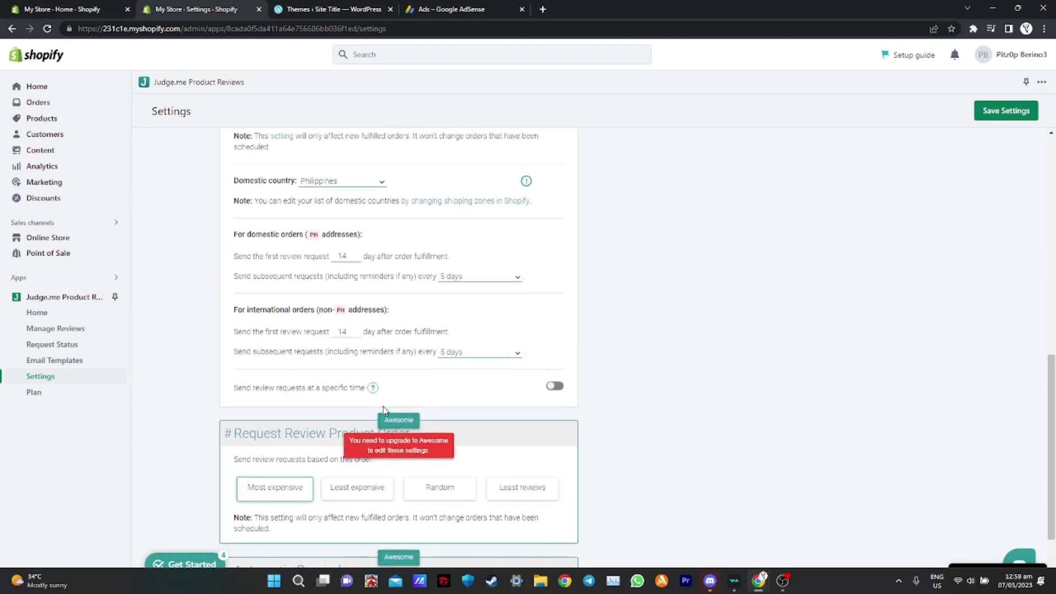
{"action": "scroll", "coordinate": [383, 409], "scroll_direction": "down", "scroll_amount": 1}
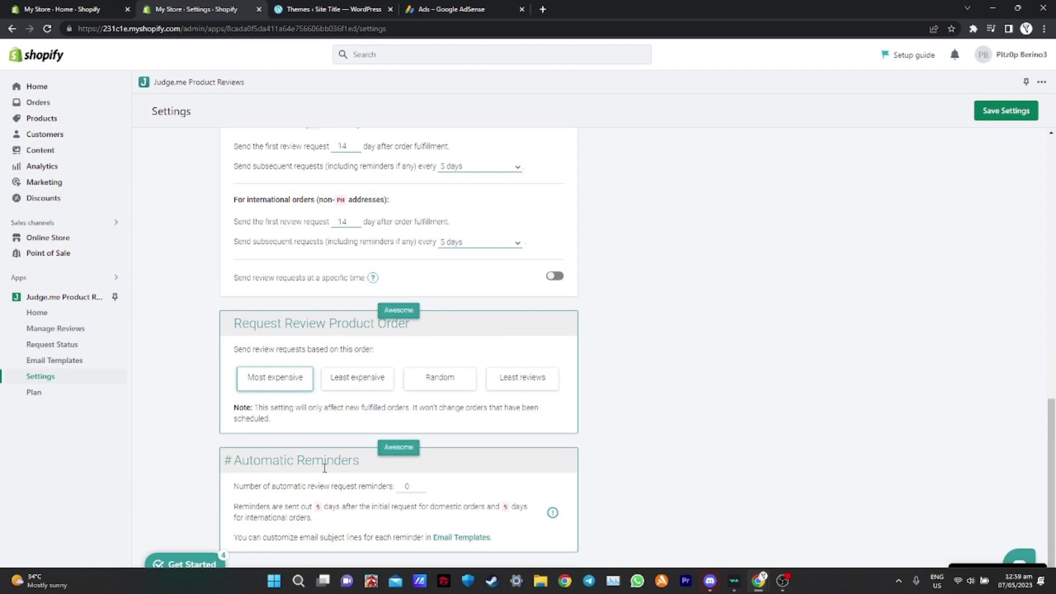
{"action": "mouse_move", "coordinate": [410, 488]}
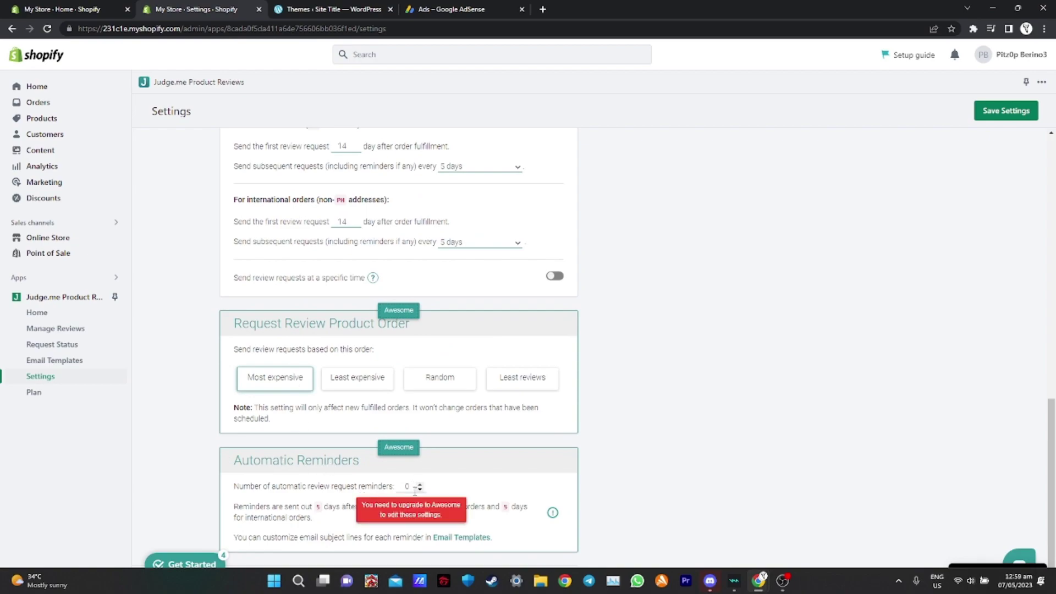
{"action": "scroll", "coordinate": [405, 396], "scroll_direction": "up", "scroll_amount": 2}
{"action": "scroll", "coordinate": [401, 336], "scroll_direction": "up", "scroll_amount": 5}
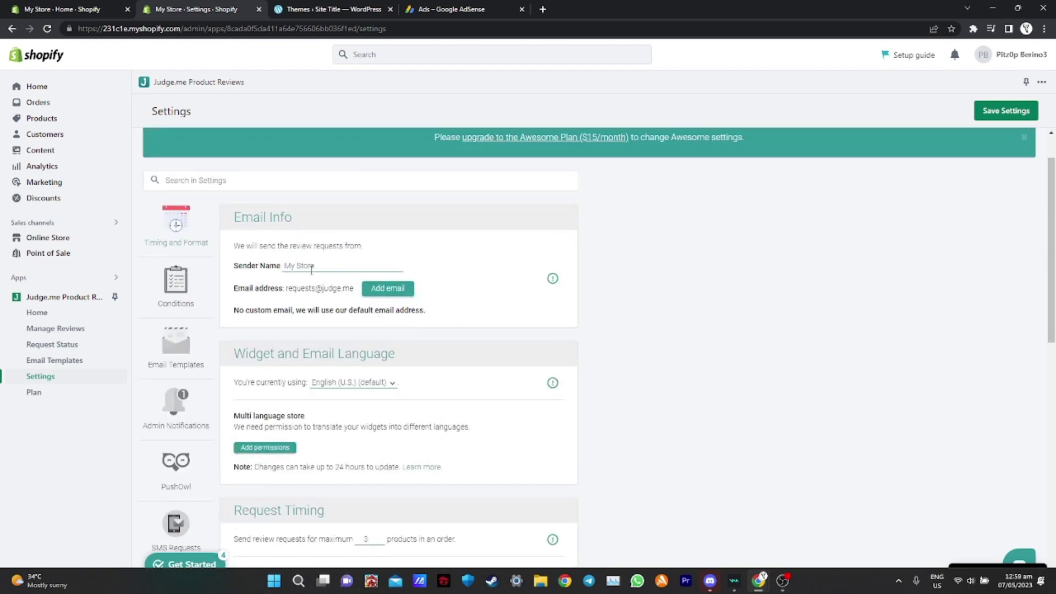